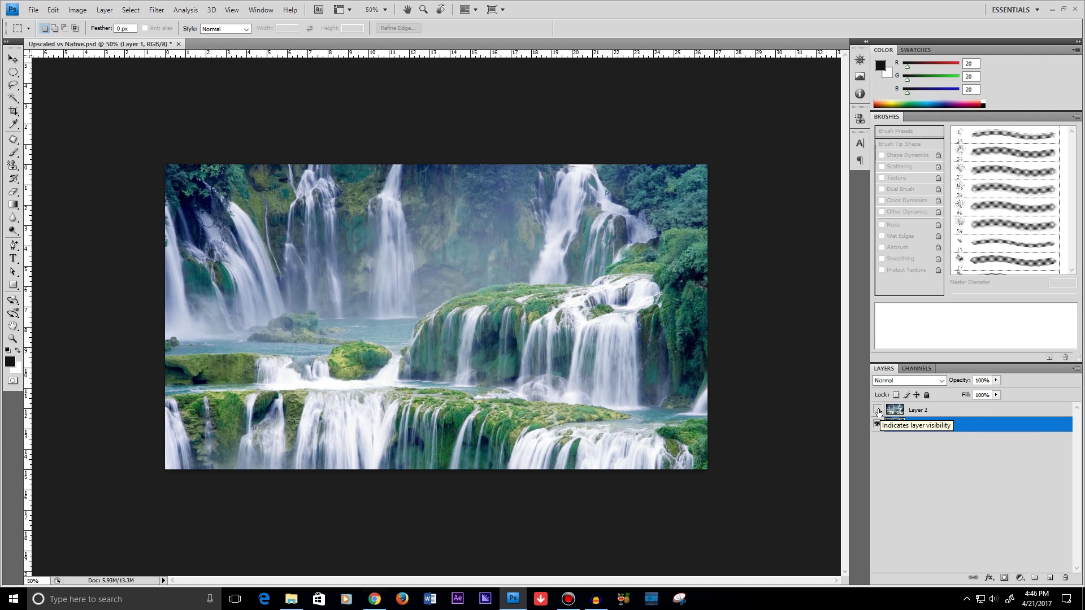
click(877, 411)
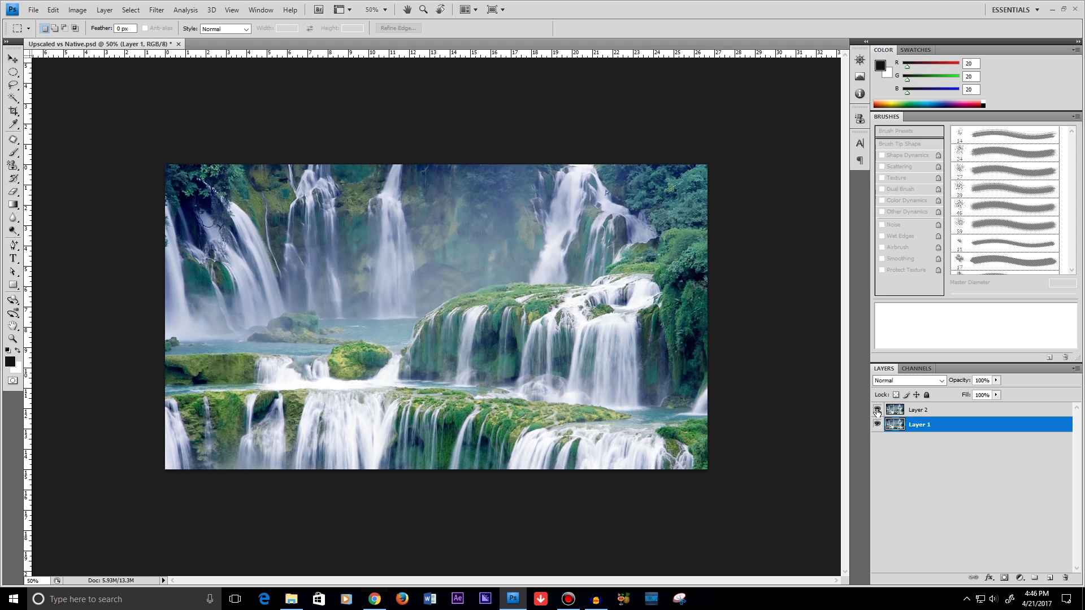
click(877, 411)
click(878, 411)
click(877, 410)
click(877, 411)
click(878, 411)
click(878, 410)
click(877, 411)
Set the document zoom to 100% in the status-bar field.
click(31, 580)
text(100)
key(Return)
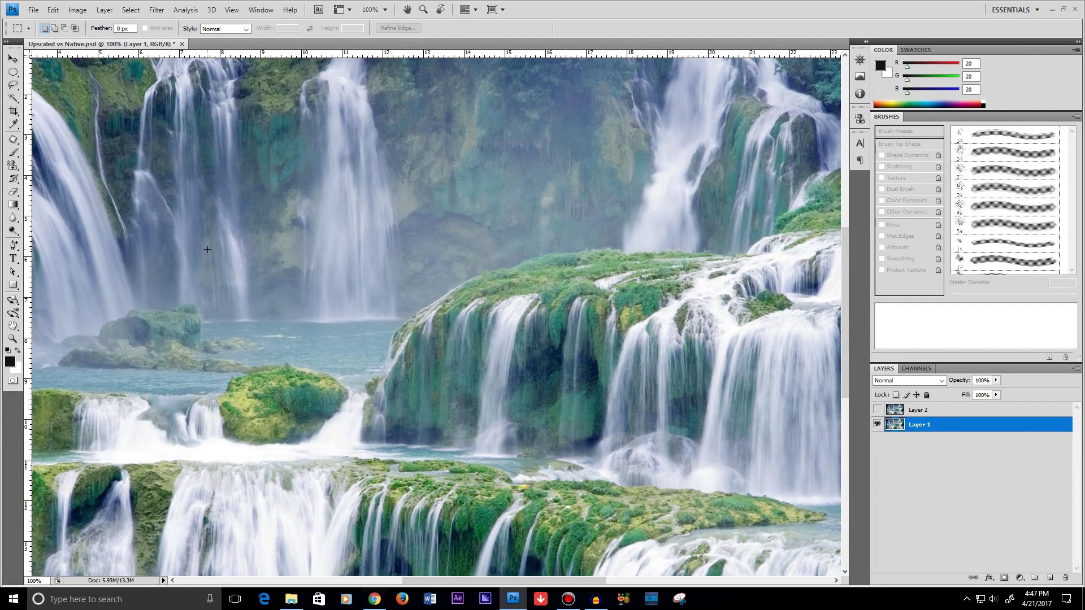
Reposition Layer 1's waterfall image with the Move tool and adjust the view with the scrollbars.
click(13, 59)
drag(655, 358, 568, 292)
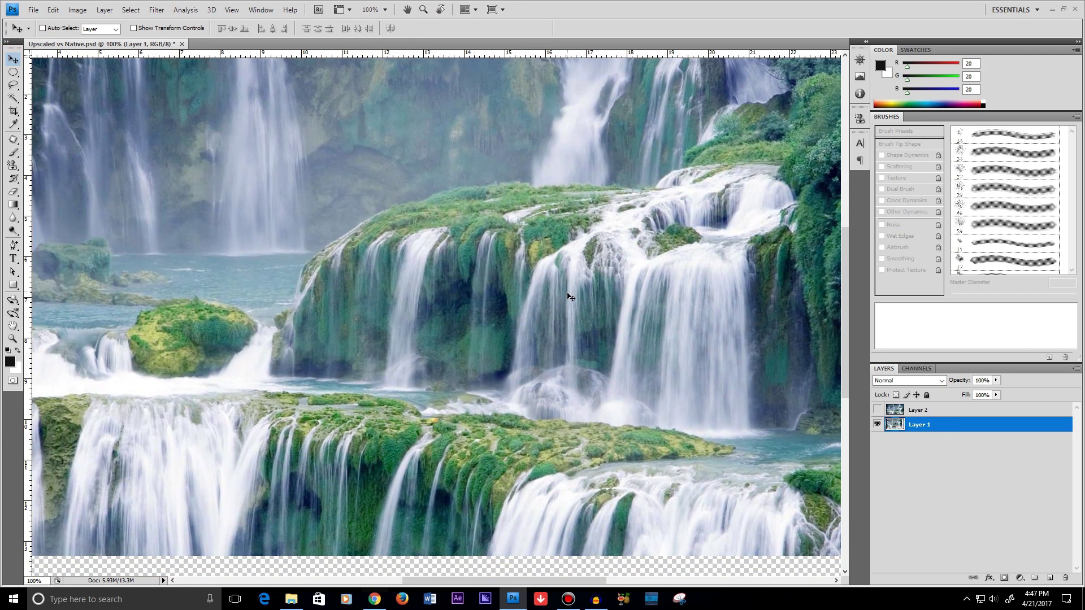
drag(568, 297, 620, 436)
drag(535, 584, 560, 582)
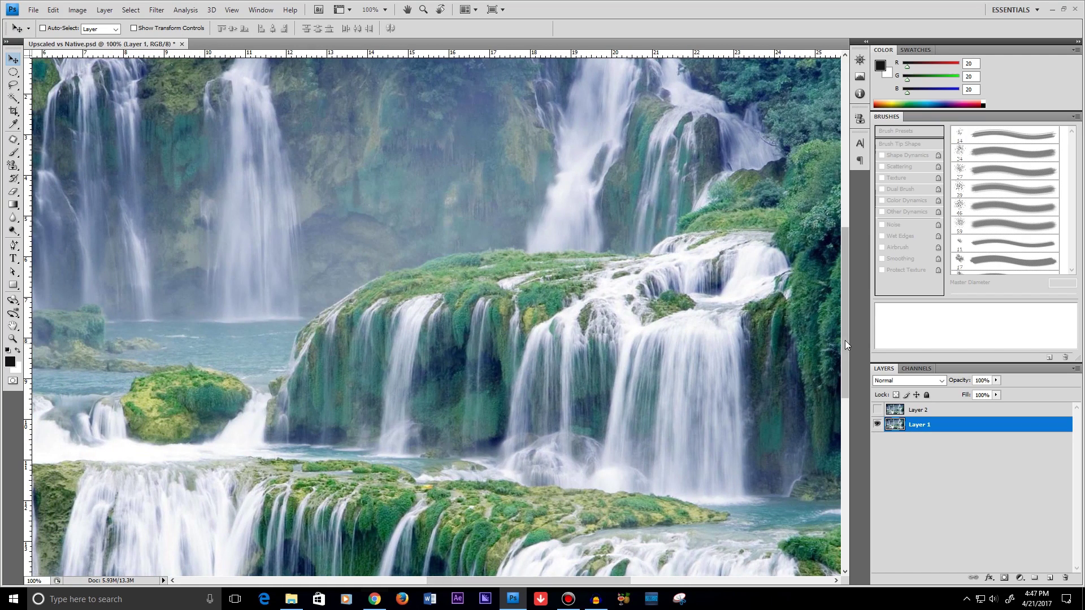
mouse_move(845, 340)
mouse_down()
mouse_move(846, 378)
mouse_move(847, 357)
mouse_up()
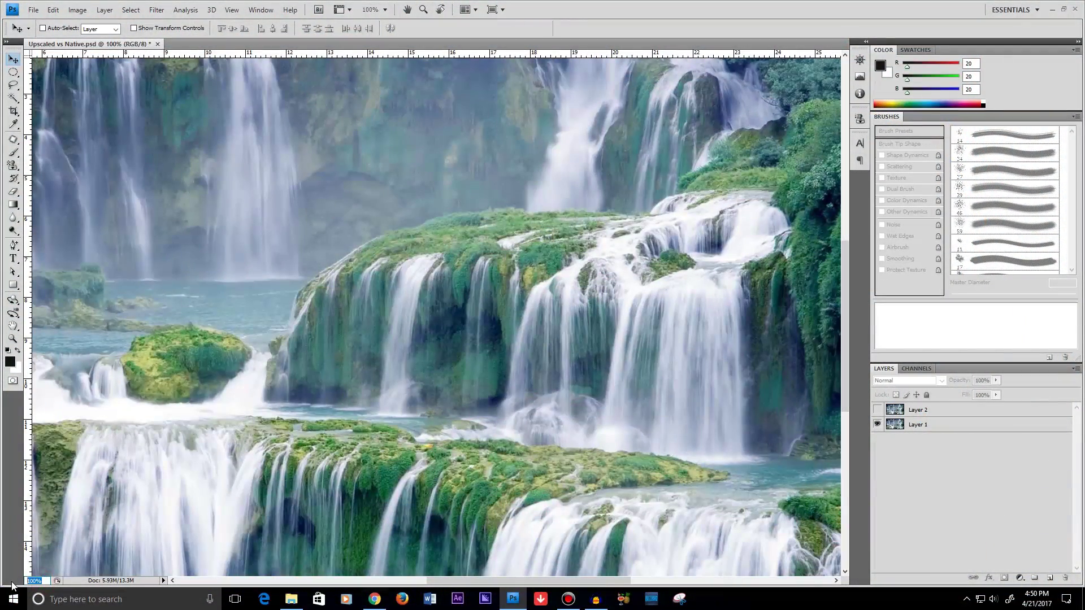
Zoom the waterfall photo to 200%, then 300%, and scroll to a detail area.
text(200)
key(Return)
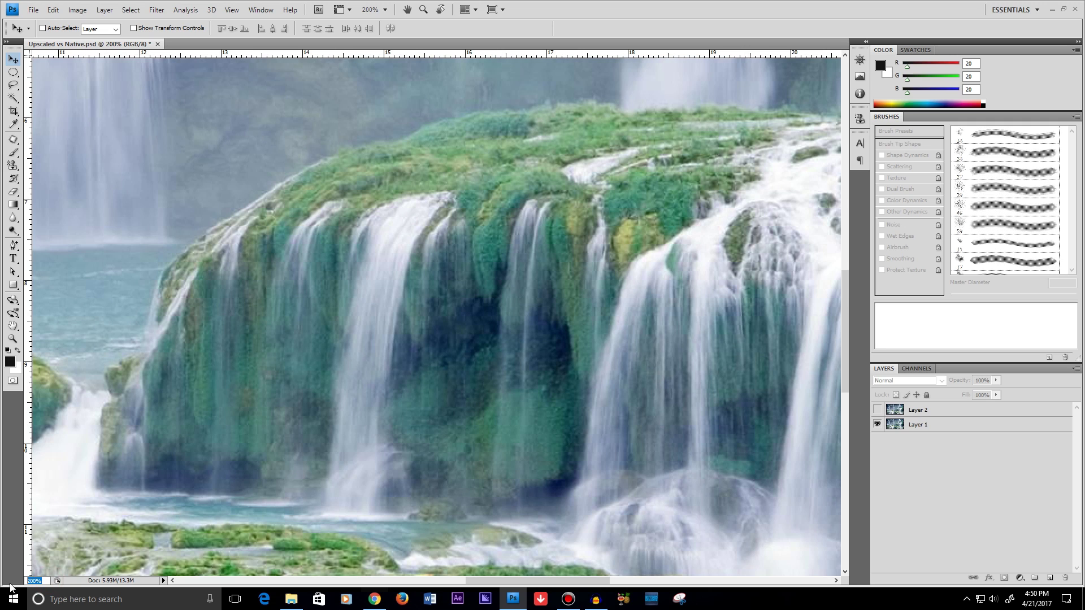
text(300)
key(Return)
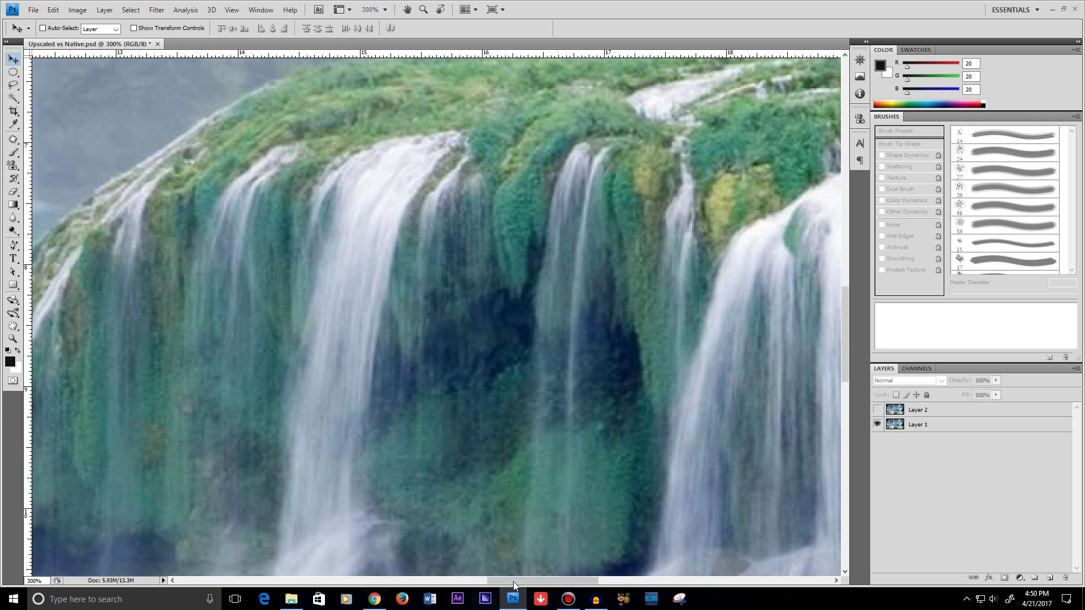
drag(514, 582, 501, 579)
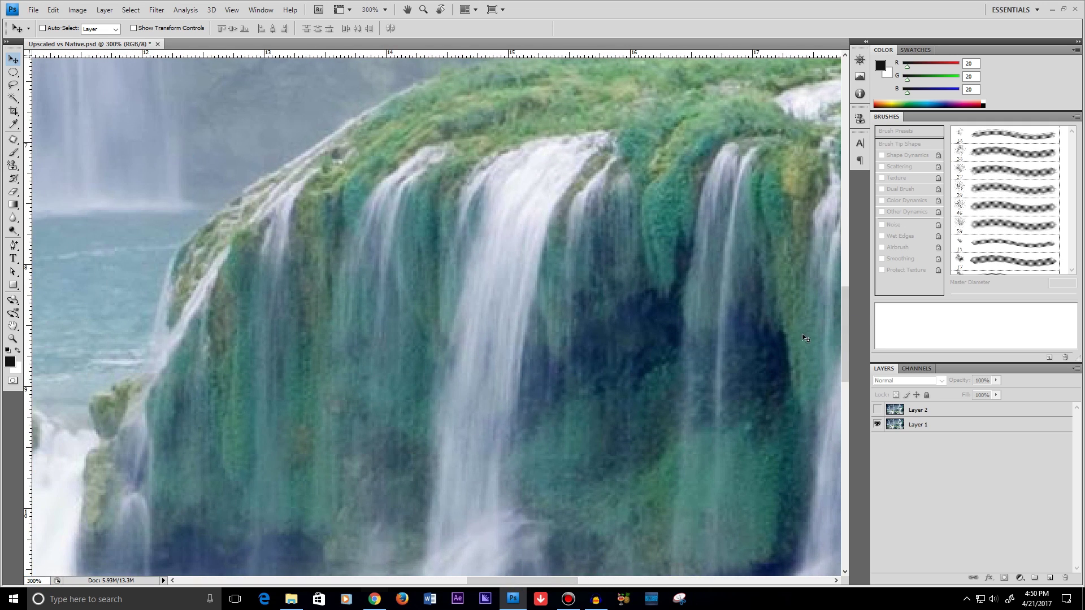
scroll(805, 338, down, 3)
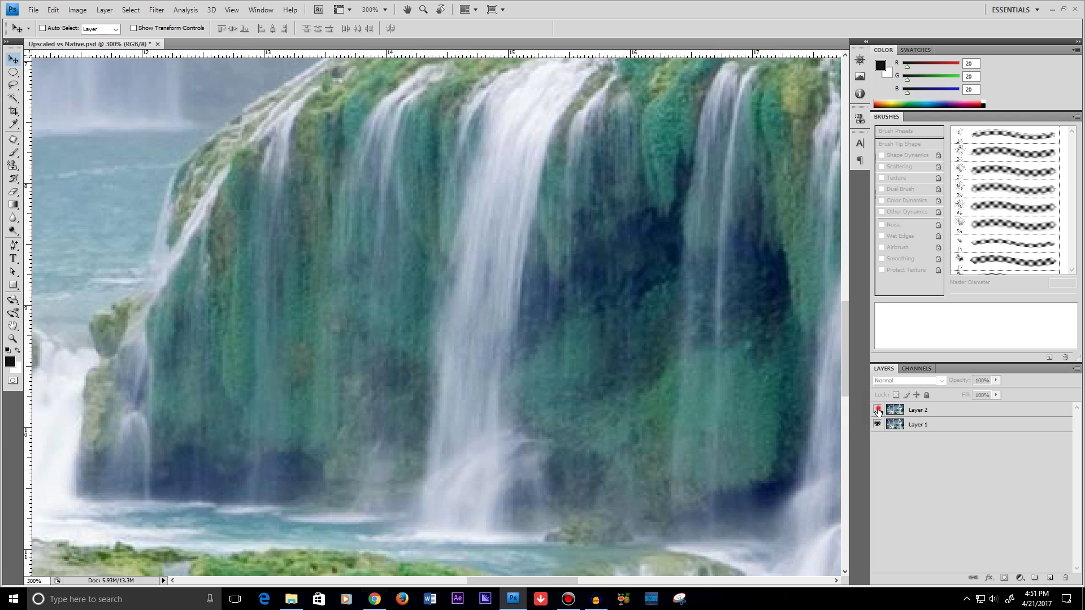
Toggle Layer 2's visibility repeatedly to compare it with Layer 1, leaving it hidden.
click(877, 411)
click(877, 411)
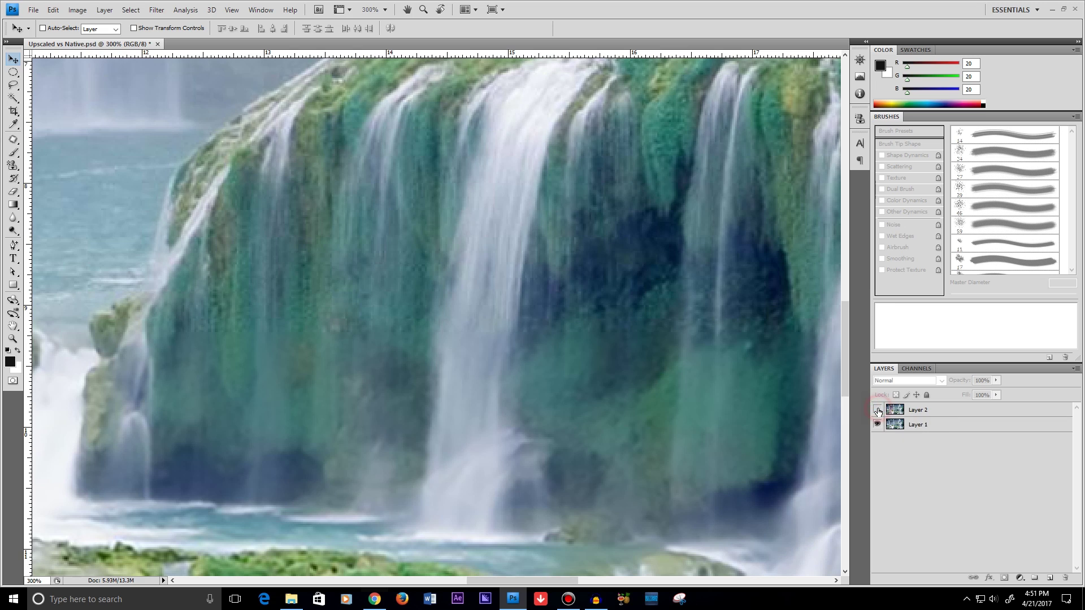
click(877, 411)
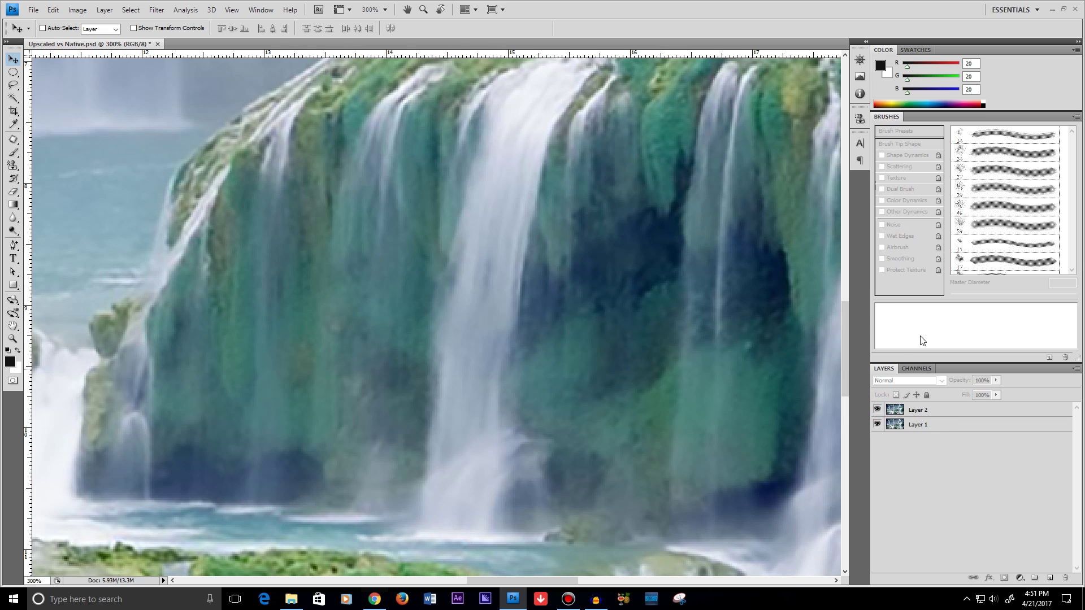
click(878, 411)
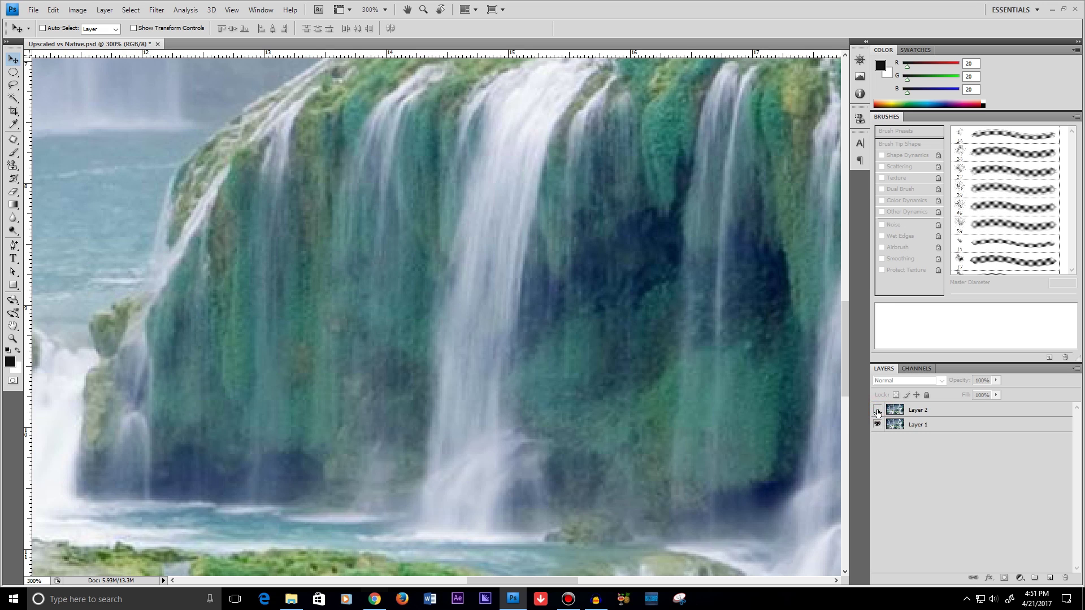
click(878, 411)
click(877, 411)
click(878, 411)
click(877, 411)
click(878, 411)
click(878, 412)
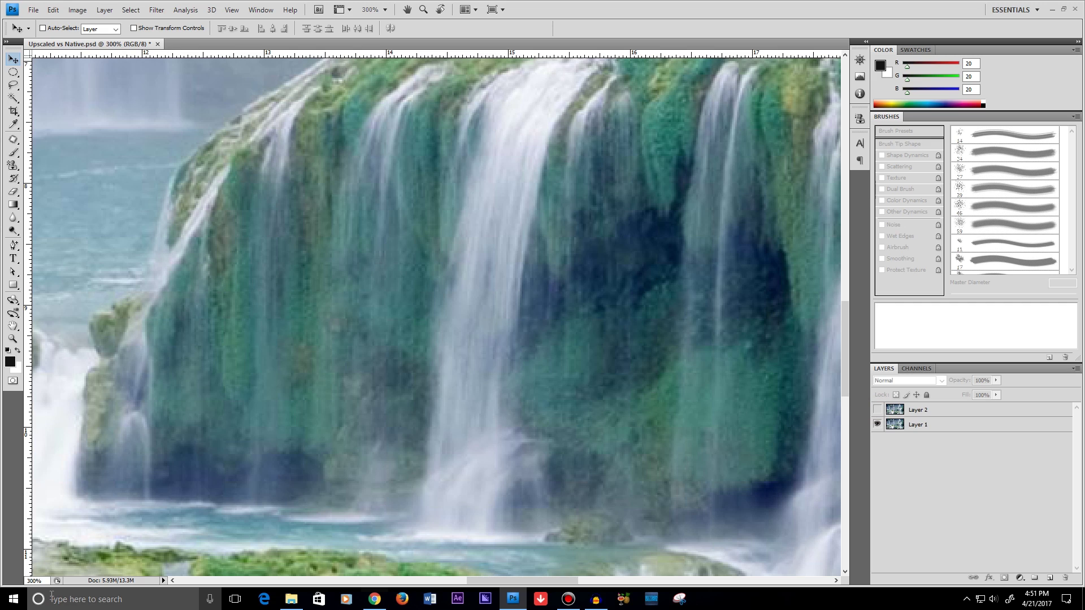
Set the zoom to 50% to see the whole waterfall photo.
click(35, 581)
text(50)
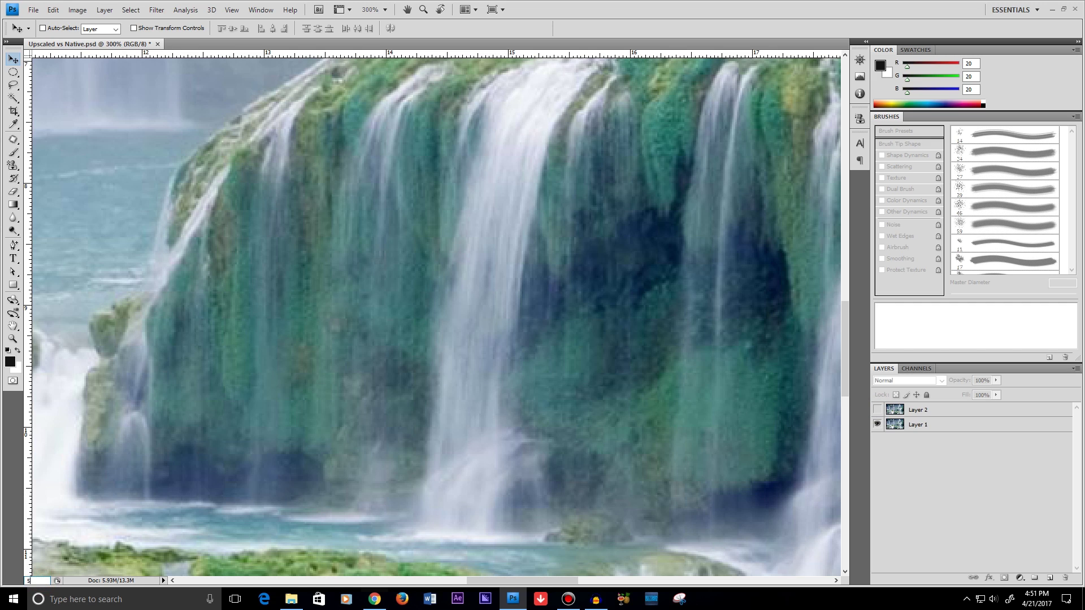
key(Return)
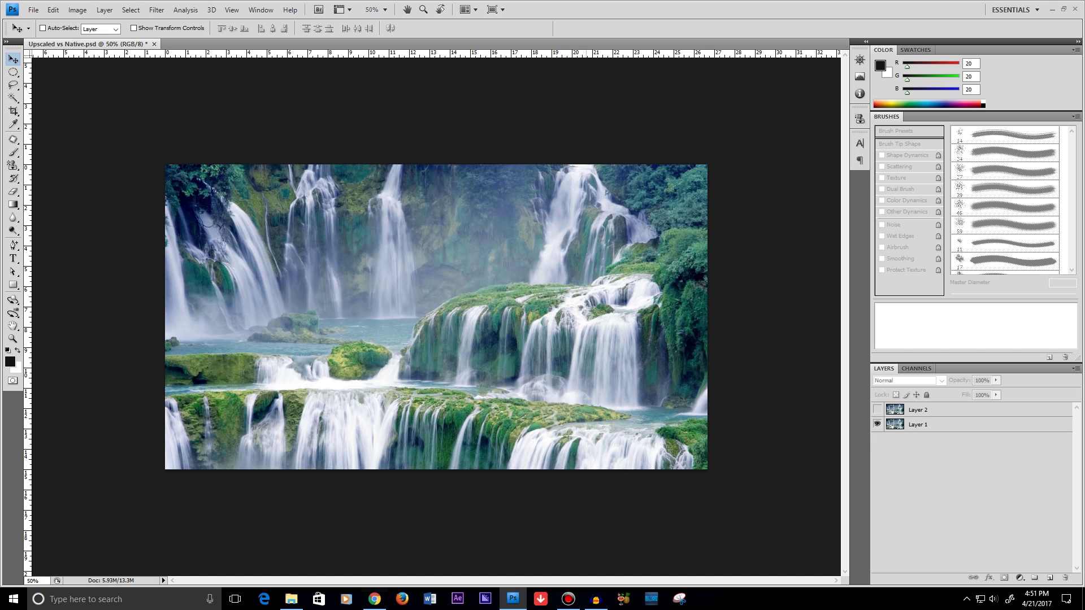
Switch to Chrome and scroll through the red.com 'Upscaled 1080P vs Native 4K' article.
click(380, 601)
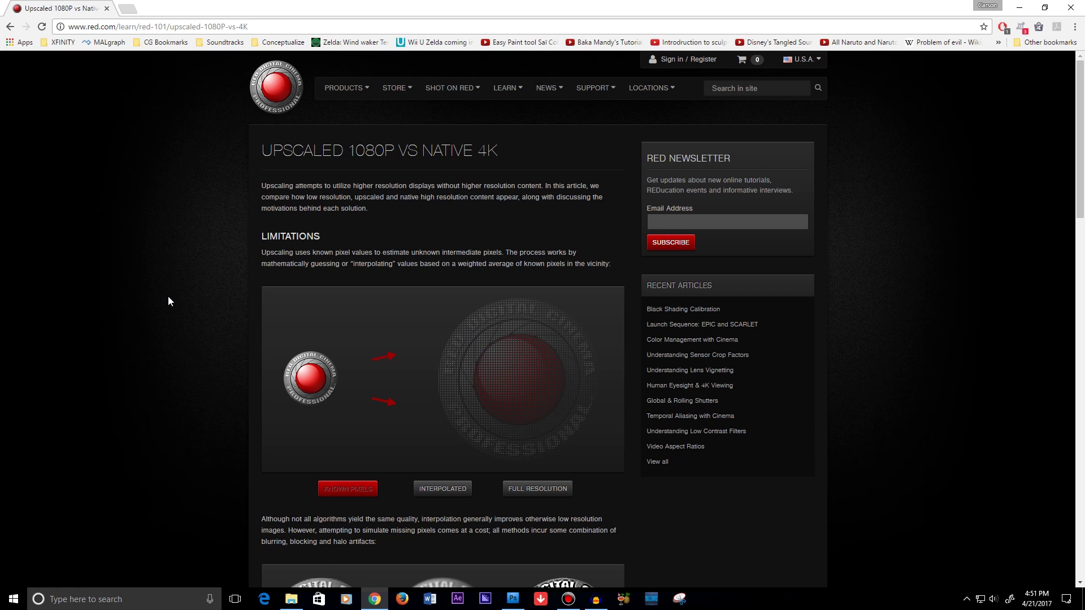
scroll(179, 298, down, 6)
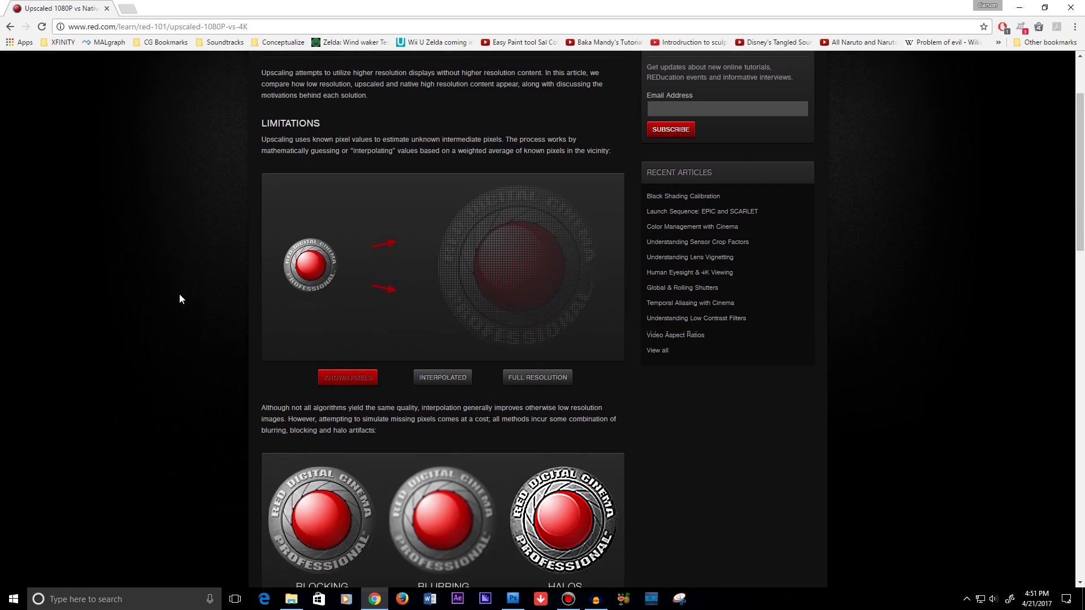
scroll(179, 299, down, 5)
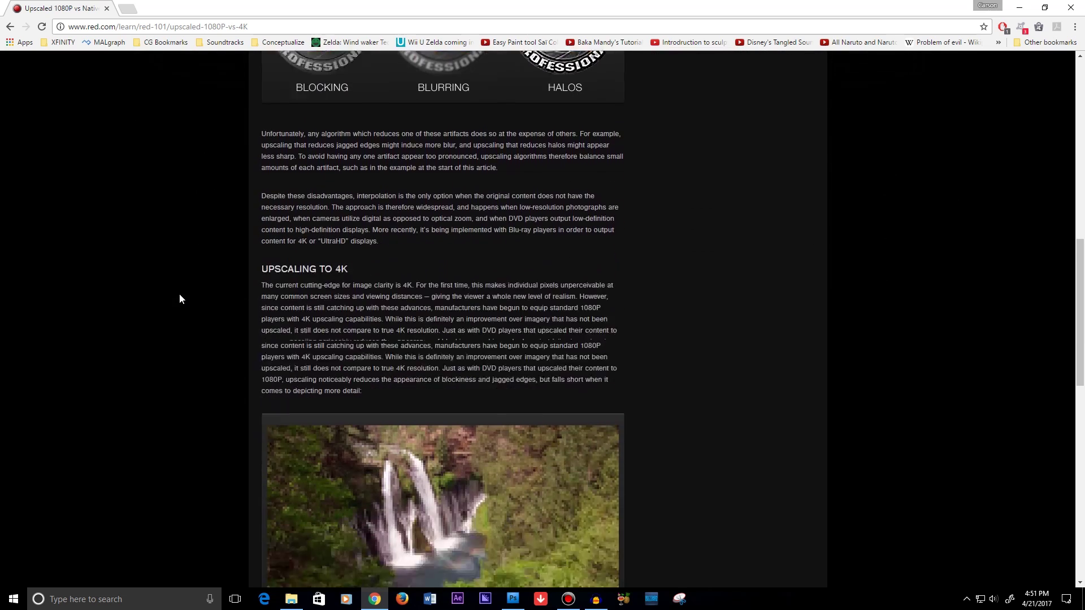
scroll(180, 299, up, 11)
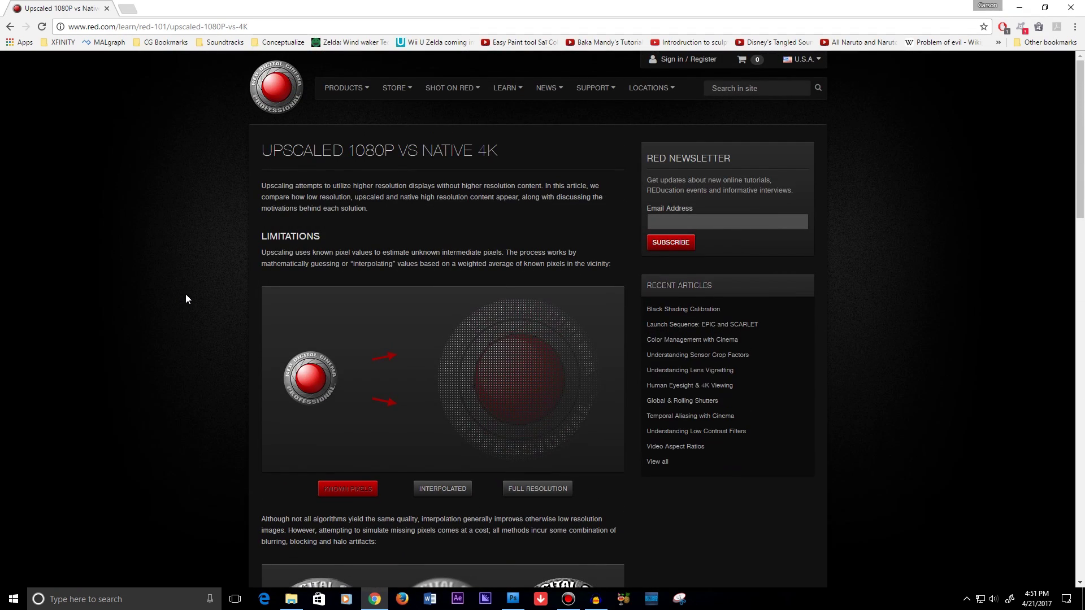
scroll(186, 299, down, 11)
scroll(185, 299, down, 8)
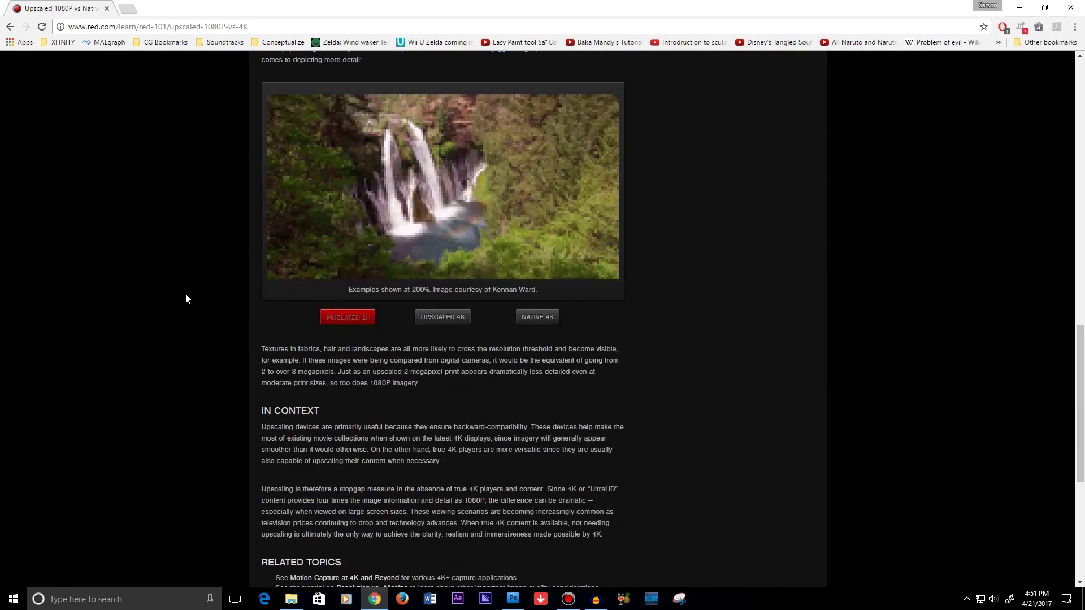
scroll(186, 299, up, 10)
scroll(185, 298, up, 6)
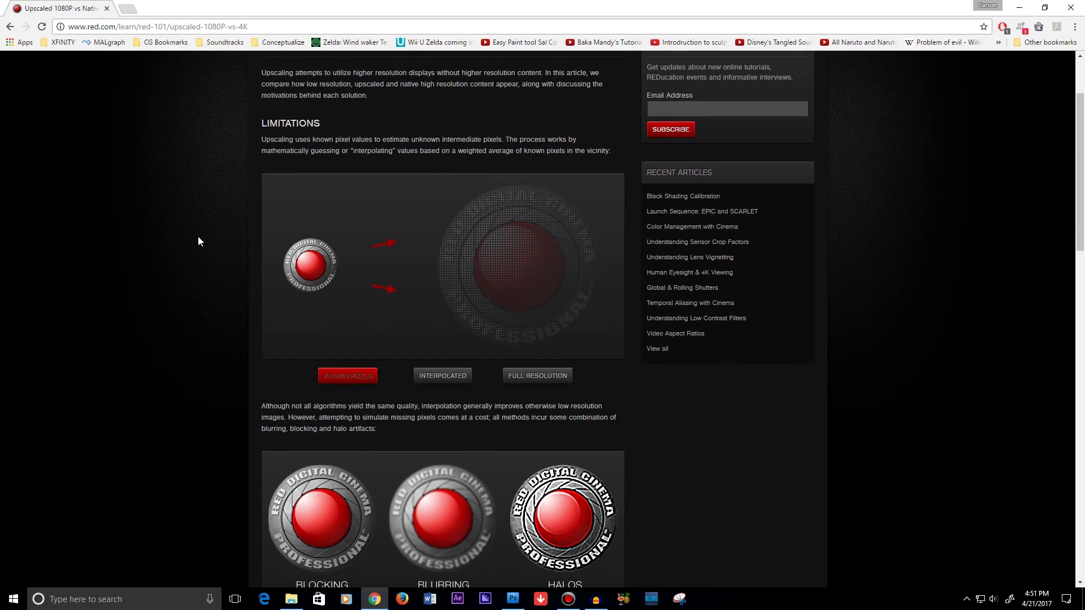
Return to 'Upscaled vs Native.psd' in Photoshop from the taskbar.
click(512, 599)
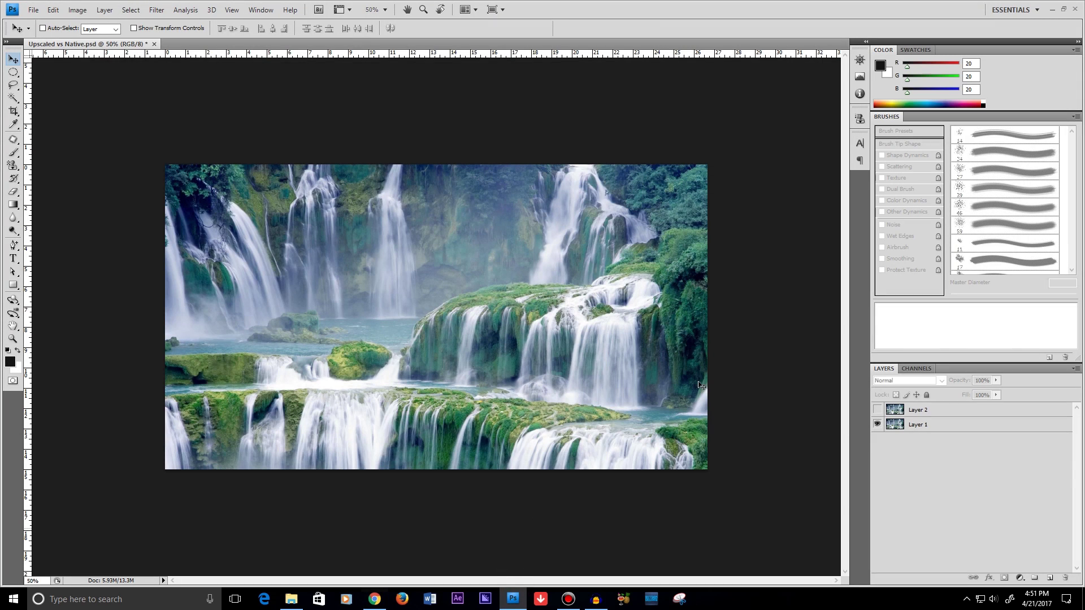